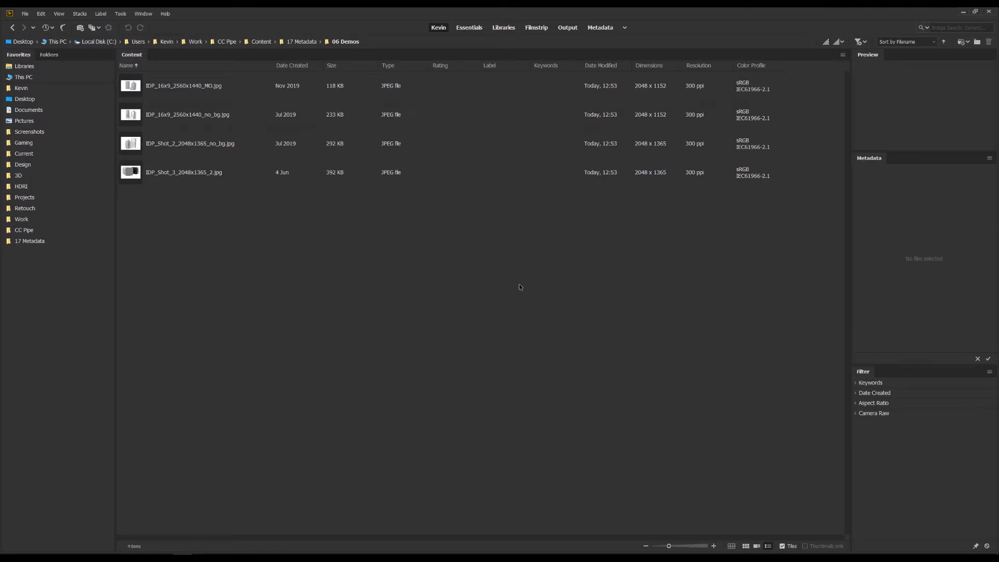
From the Tools menu, start creating a new metadata template
{"action": "left_click", "coordinate": [122, 12]}
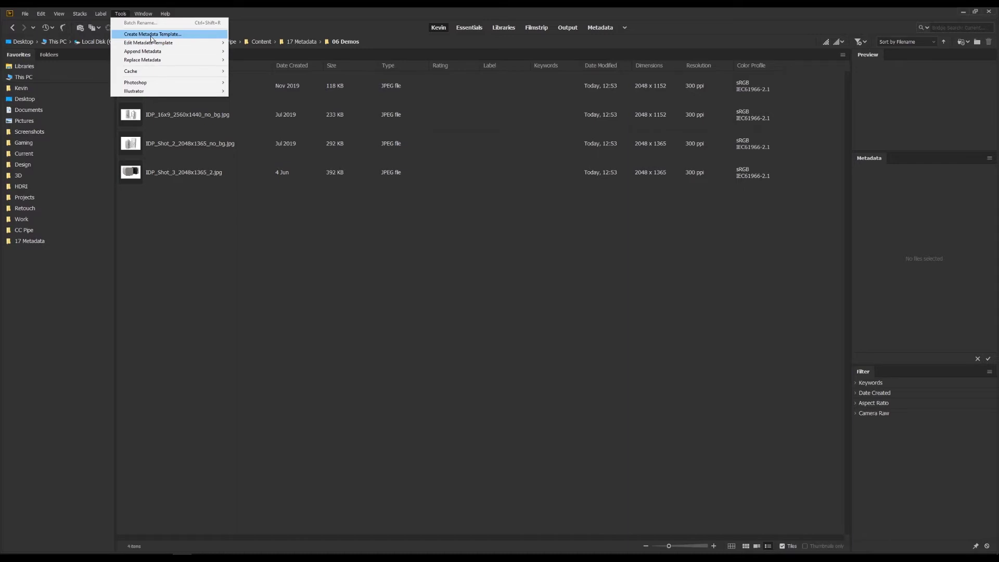
{"action": "left_click", "coordinate": [151, 36]}
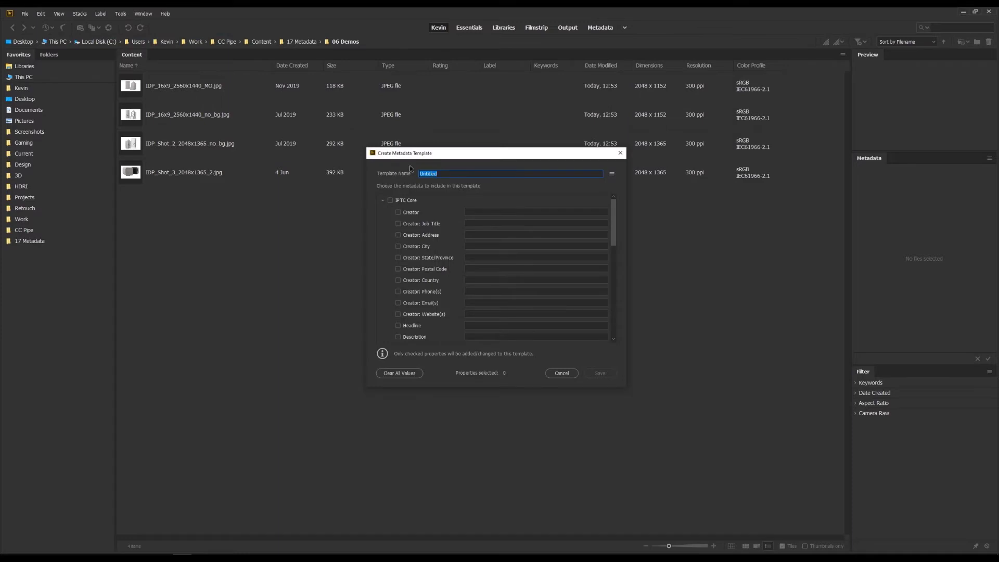
Move the template dialog up and left, and expand the IPTC Core fields
{"action": "left_click_drag", "start_coordinate": [432, 153], "coordinate": [385, 133]}
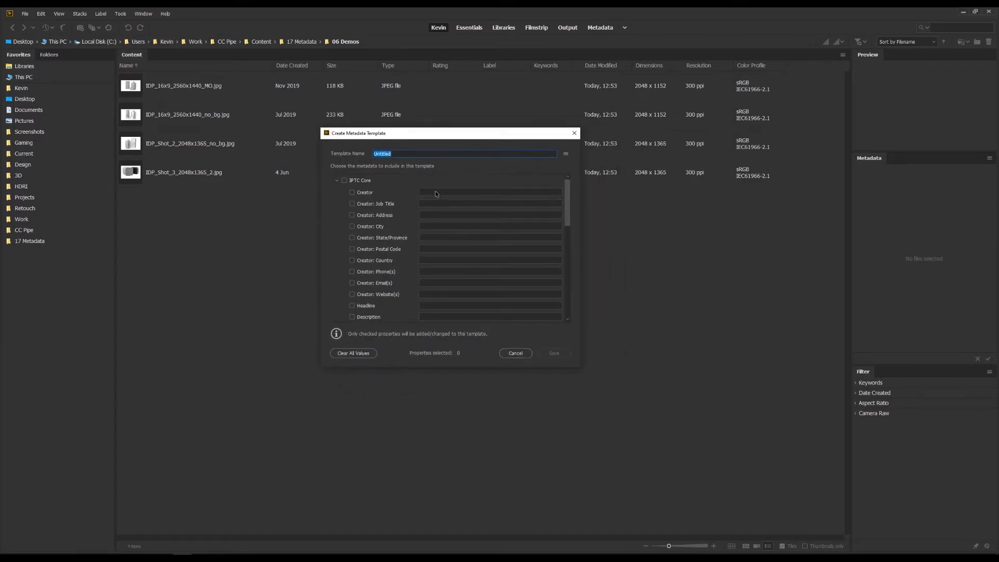
{"action": "type", "text": "My template"}
{"action": "left_click", "coordinate": [337, 180]}
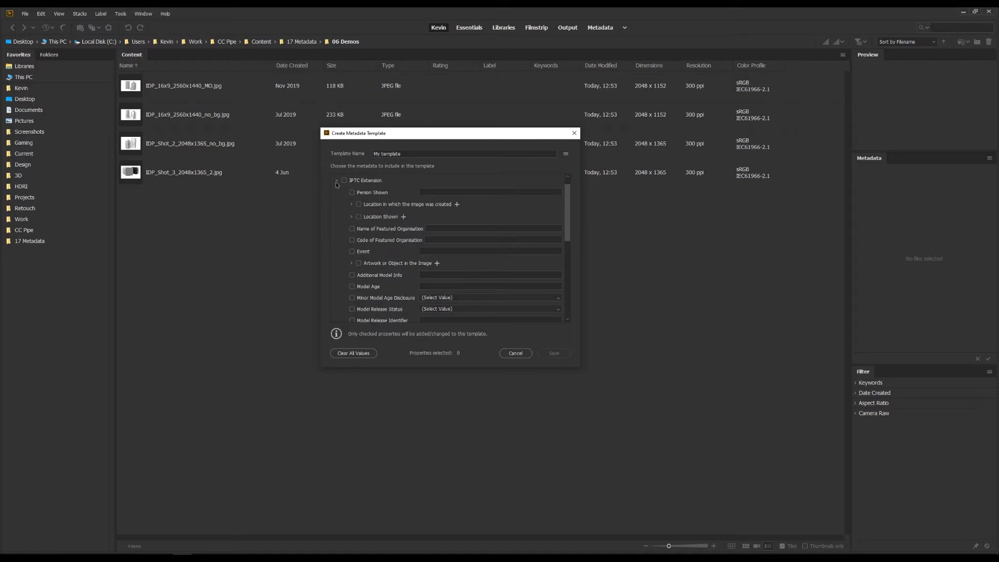
{"action": "left_click", "coordinate": [336, 181]}
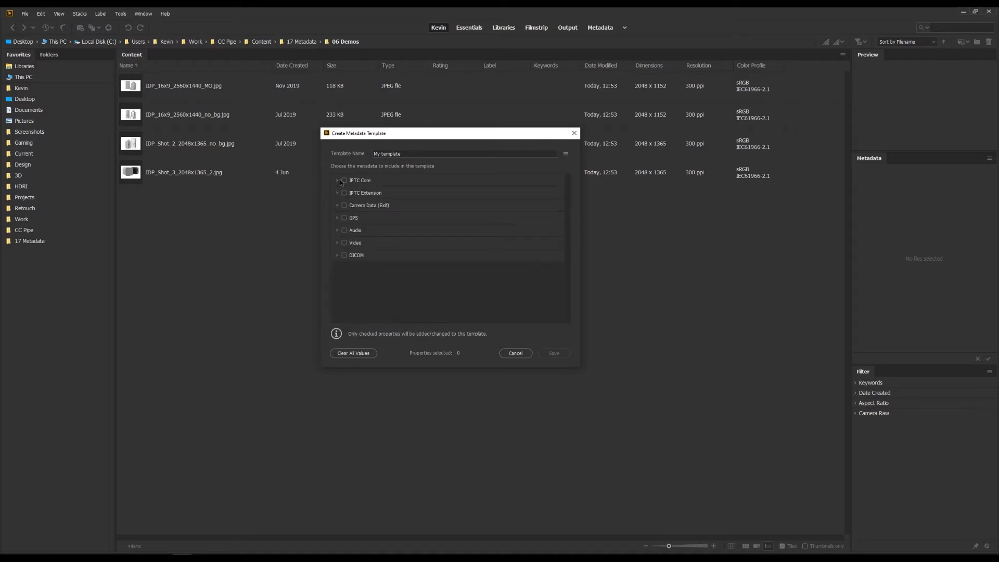
{"action": "left_click", "coordinate": [338, 181]}
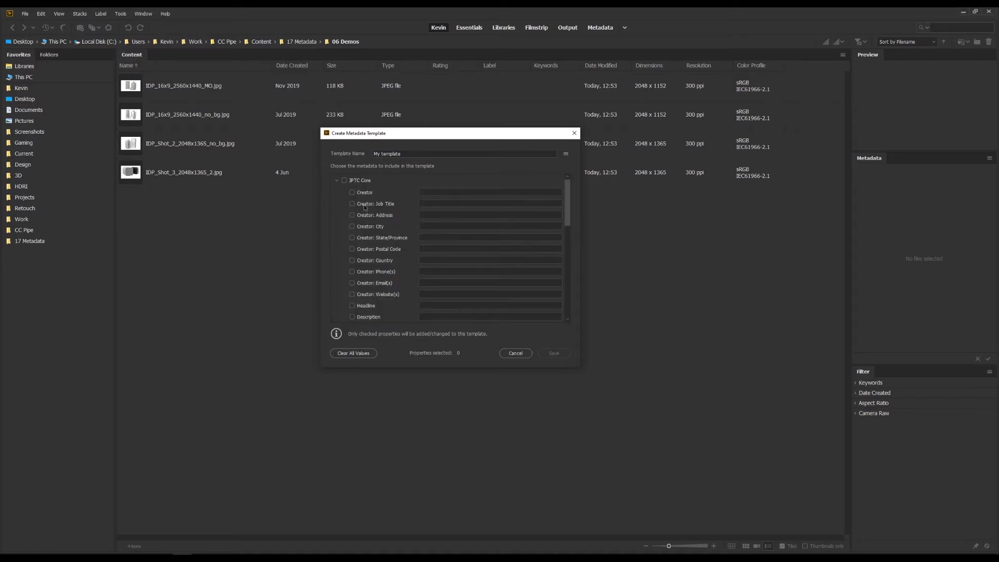
Fill in Creator CC Pipe, Job Title Graphic Designer and Country Finland
{"action": "left_click", "coordinate": [438, 203]}
{"action": "type", "text": "sdfhdzfh"}
{"action": "left_click", "coordinate": [352, 204]}
{"action": "key", "text": "BackSpace"}
{"action": "left_click", "coordinate": [425, 190]}
{"action": "type", "text": "C"}
{"action": "type", "text": "Graphic Designer"}
{"action": "left_click", "coordinate": [421, 259]}
{"action": "type", "text": "Finland"}
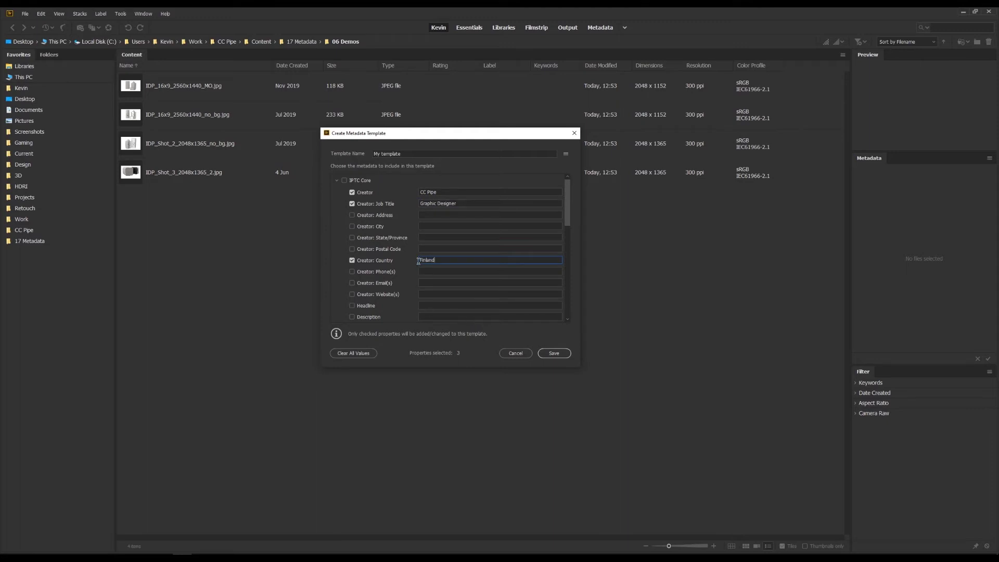
{"action": "scroll", "coordinate": [448, 287], "scroll_direction": "down", "scroll_amount": 1}
{"action": "scroll", "coordinate": [415, 282], "scroll_direction": "down", "scroll_amount": 2}
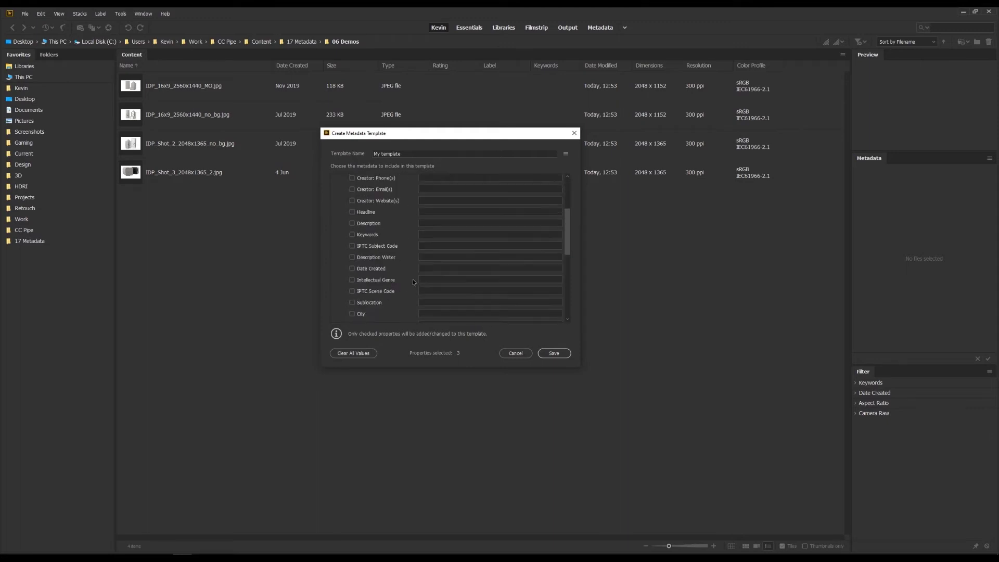
{"action": "scroll", "coordinate": [414, 282], "scroll_direction": "down", "scroll_amount": 2}
{"action": "scroll", "coordinate": [414, 282], "scroll_direction": "down", "scroll_amount": 2}
{"action": "scroll", "coordinate": [414, 282], "scroll_direction": "down", "scroll_amount": 1}
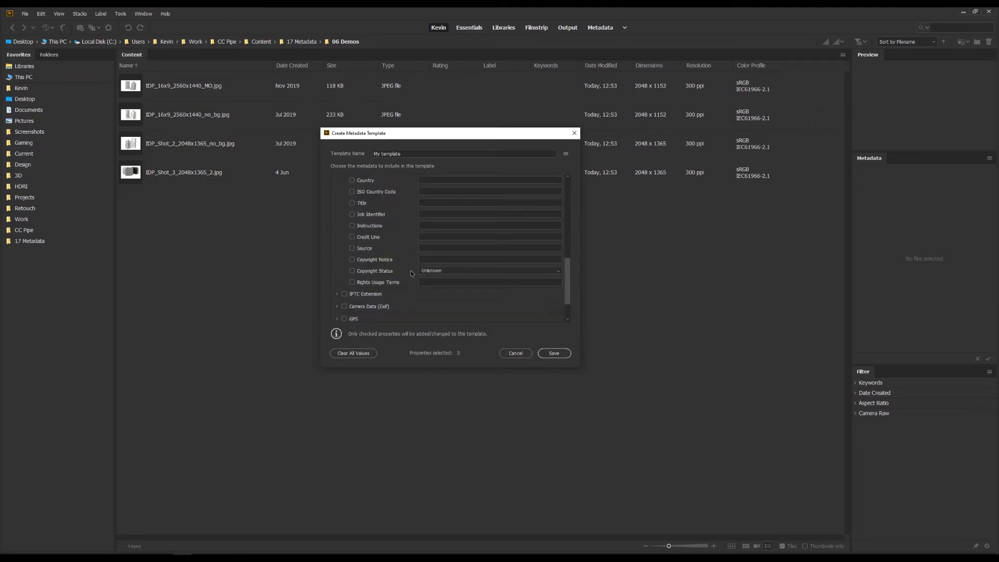
Set Copyright Status to Copyrighted and Copyright Notice to CC Pipe, then save My template
{"action": "left_click", "coordinate": [436, 272]}
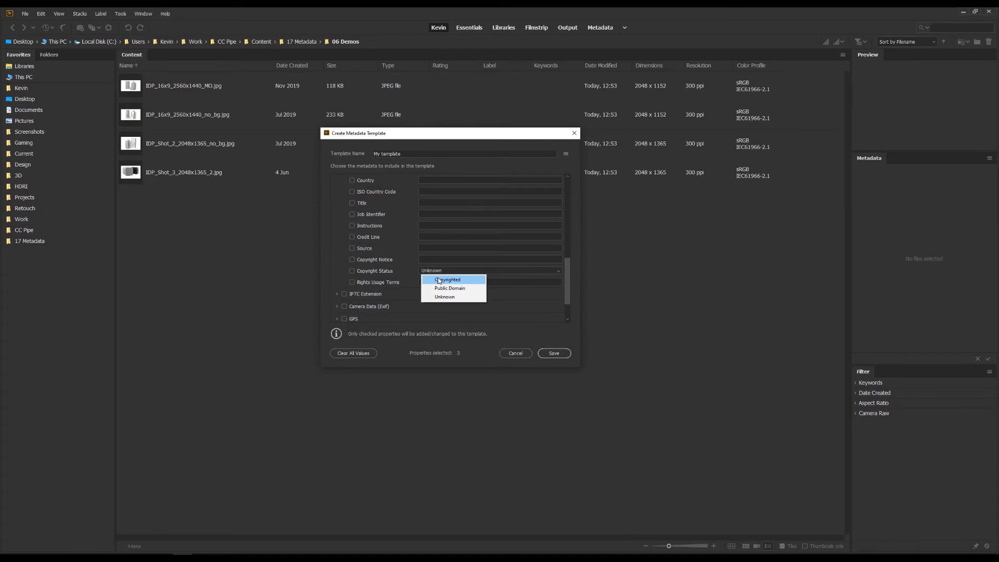
{"action": "left_click", "coordinate": [439, 280]}
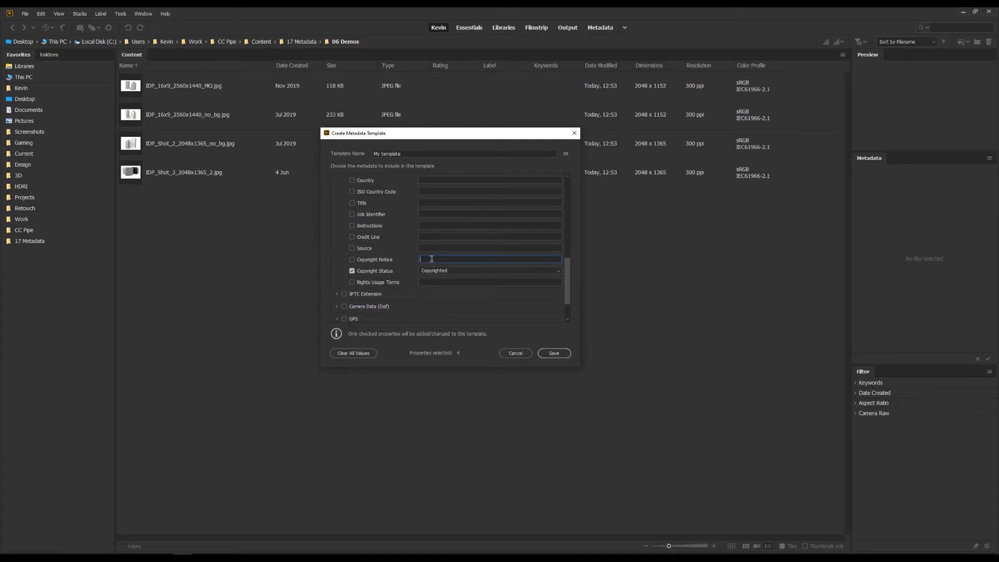
{"action": "left_click", "coordinate": [446, 259]}
{"action": "type", "text": "CC Pipe"}
{"action": "left_click", "coordinate": [554, 353]}
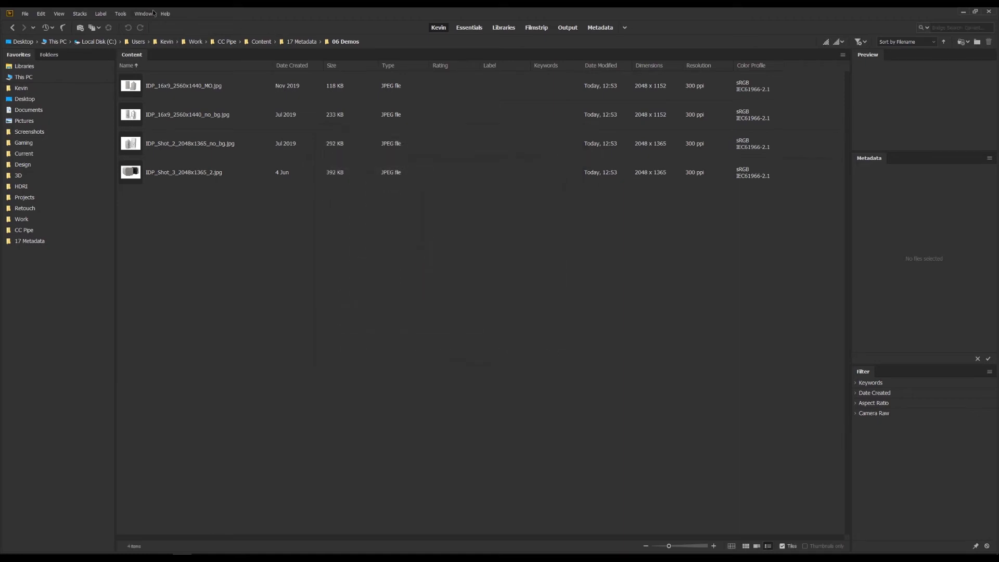
Check the Tools menu's templates, then select all four JPEG files
{"action": "left_click", "coordinate": [121, 14]}
{"action": "mouse_move", "coordinate": [148, 43]}
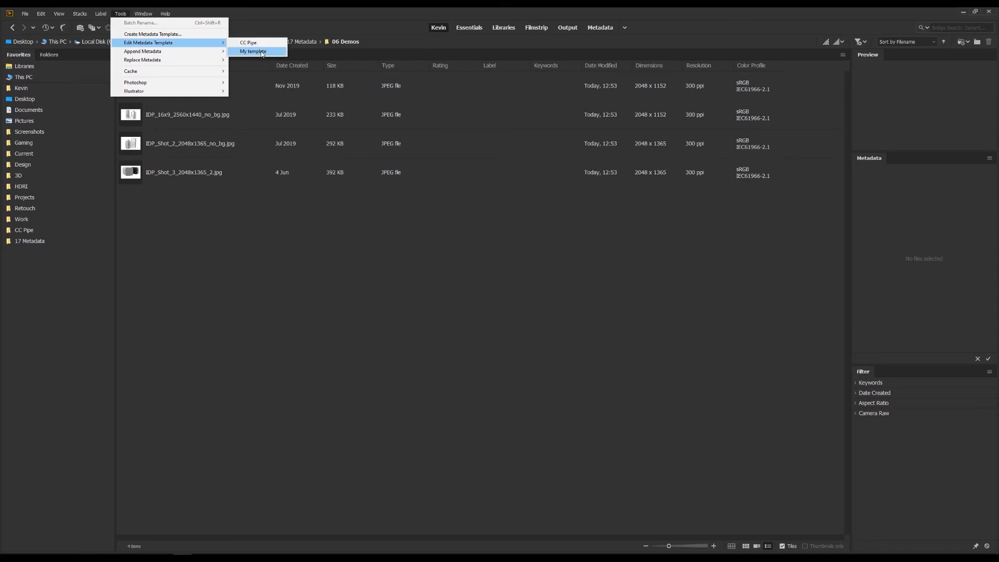
{"action": "left_click", "coordinate": [270, 224]}
{"action": "left_click", "coordinate": [229, 98]}
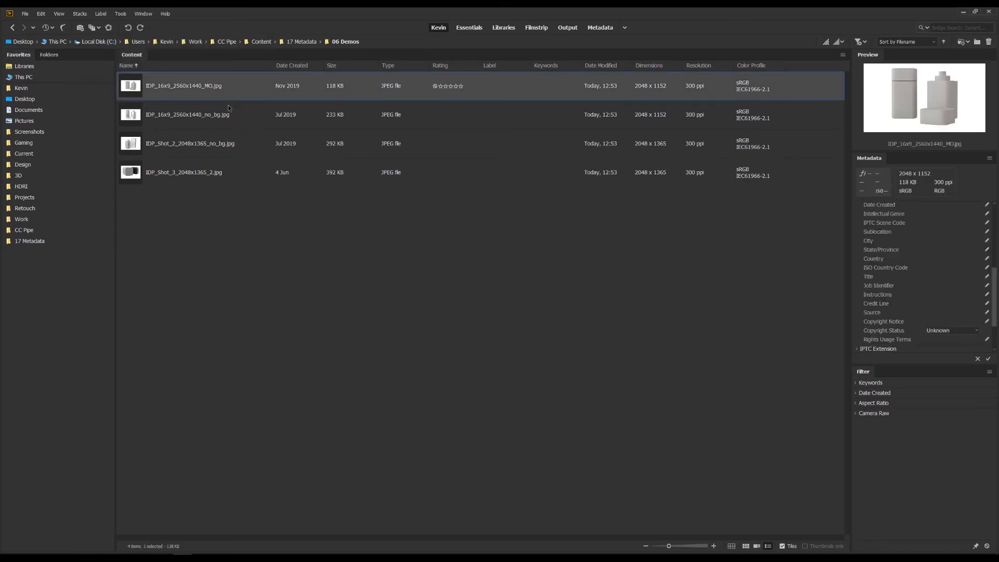
{"action": "left_click", "coordinate": [234, 173], "text": "shift"}
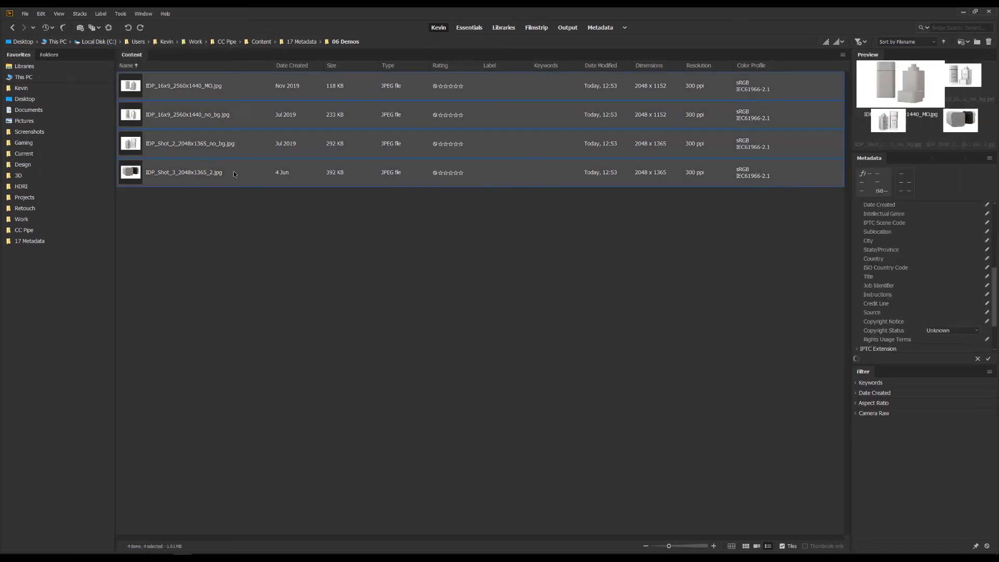
Append My template to the selected JPEGs, then select the first file to verify its metadata
{"action": "left_click", "coordinate": [119, 15]}
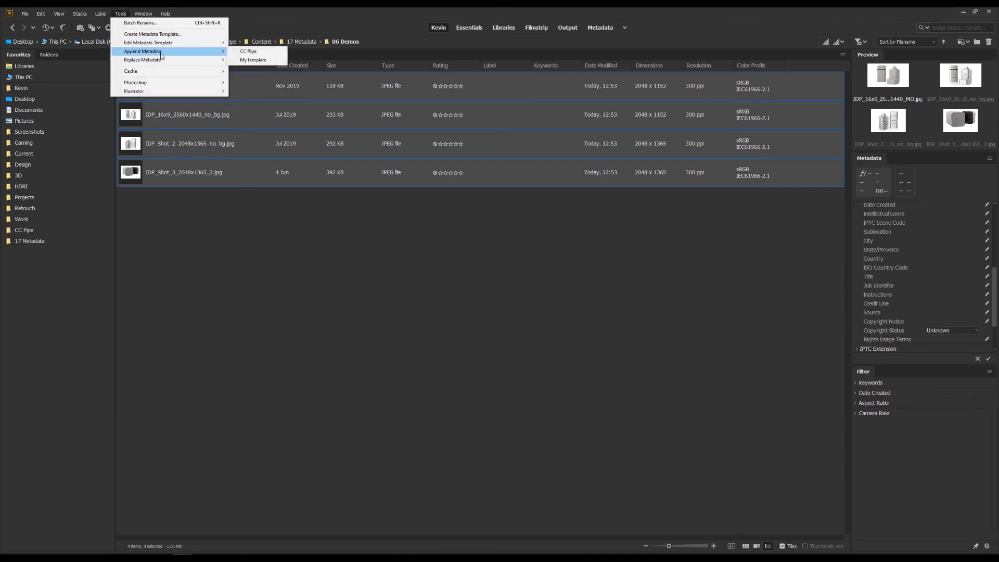
{"action": "mouse_move", "coordinate": [143, 51]}
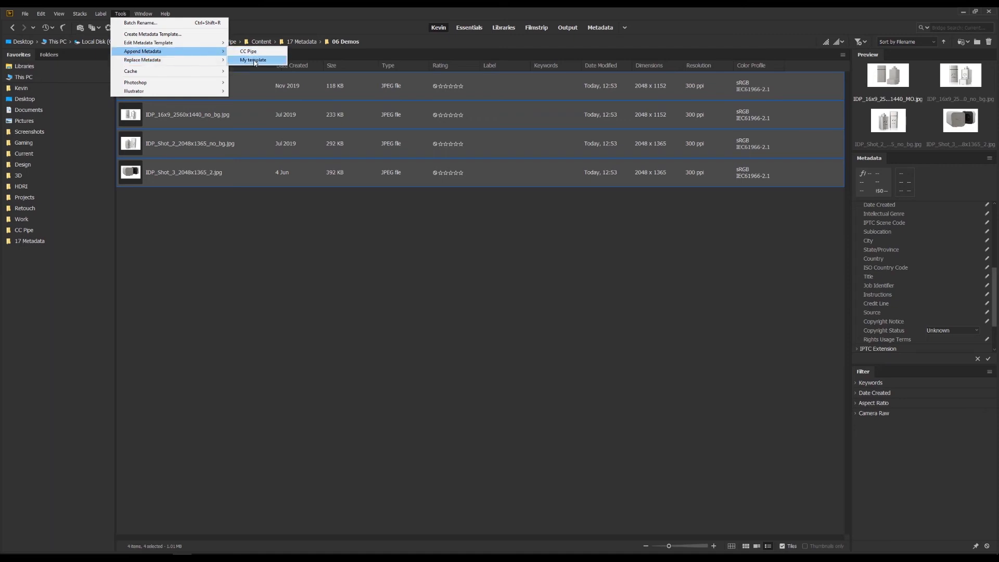
{"action": "left_click", "coordinate": [254, 62]}
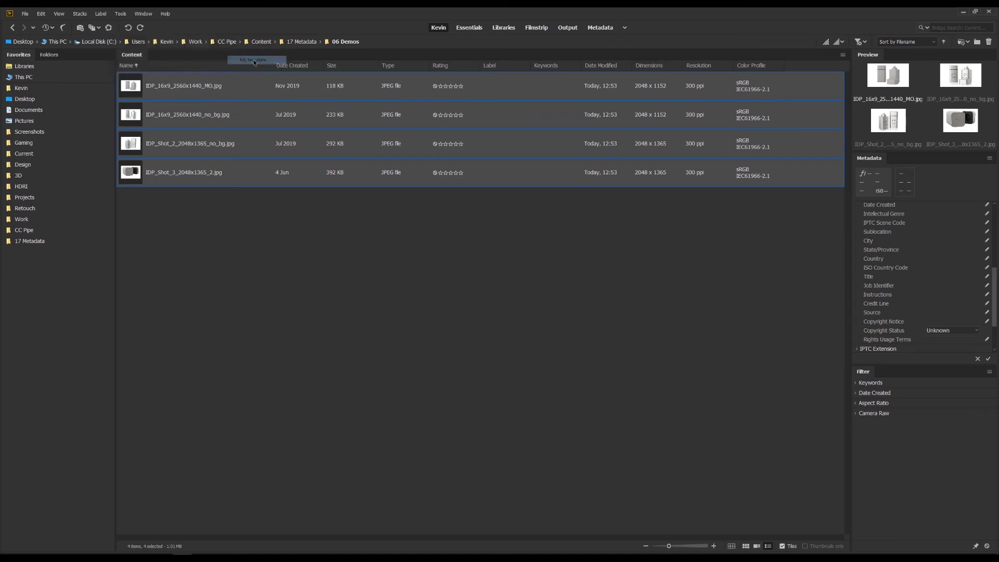
{"action": "left_click", "coordinate": [291, 232]}
{"action": "left_click", "coordinate": [204, 92]}
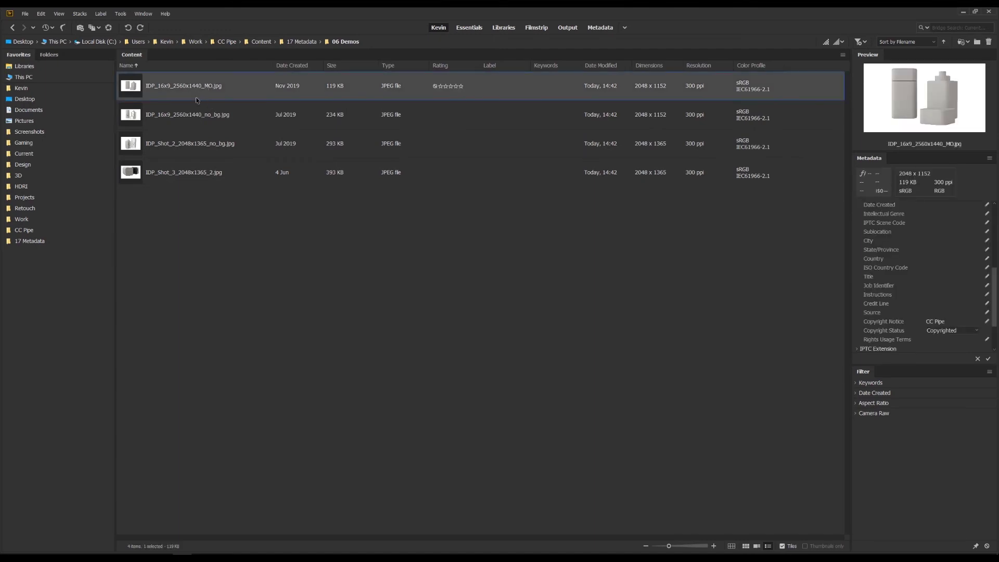
{"action": "left_click", "coordinate": [145, 14]}
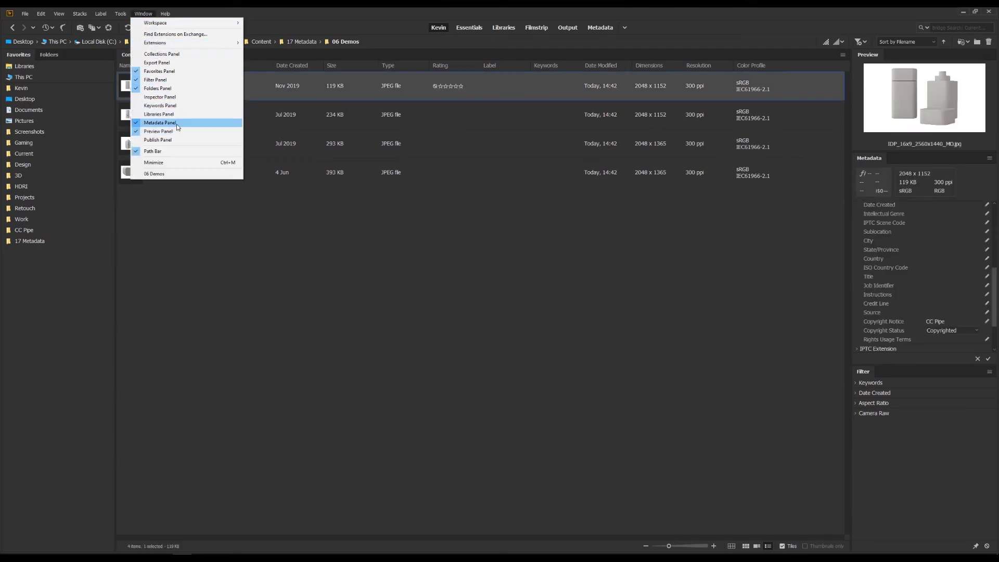
{"action": "left_click", "coordinate": [598, 272]}
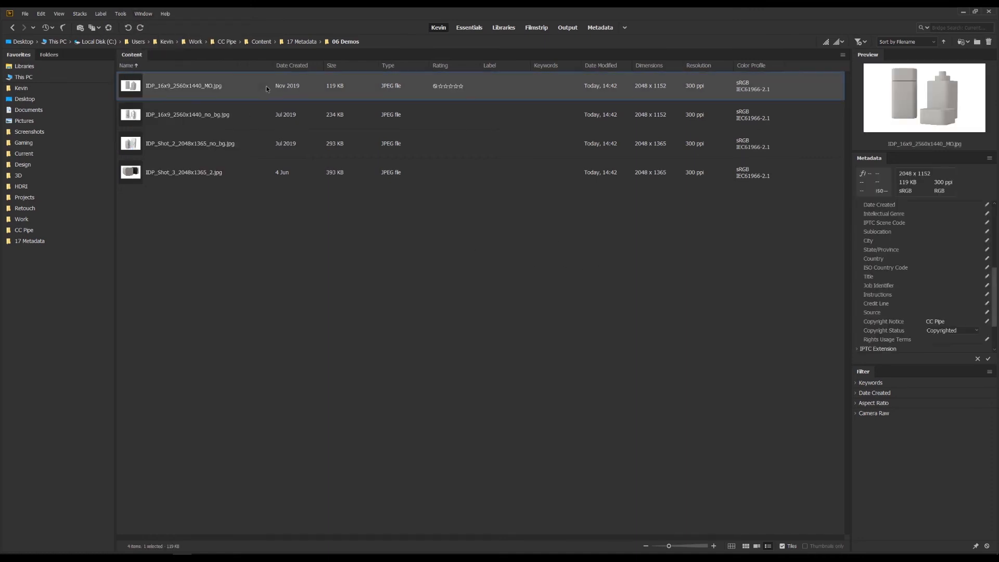
{"action": "scroll", "coordinate": [905, 231], "scroll_direction": "up", "scroll_amount": 5}
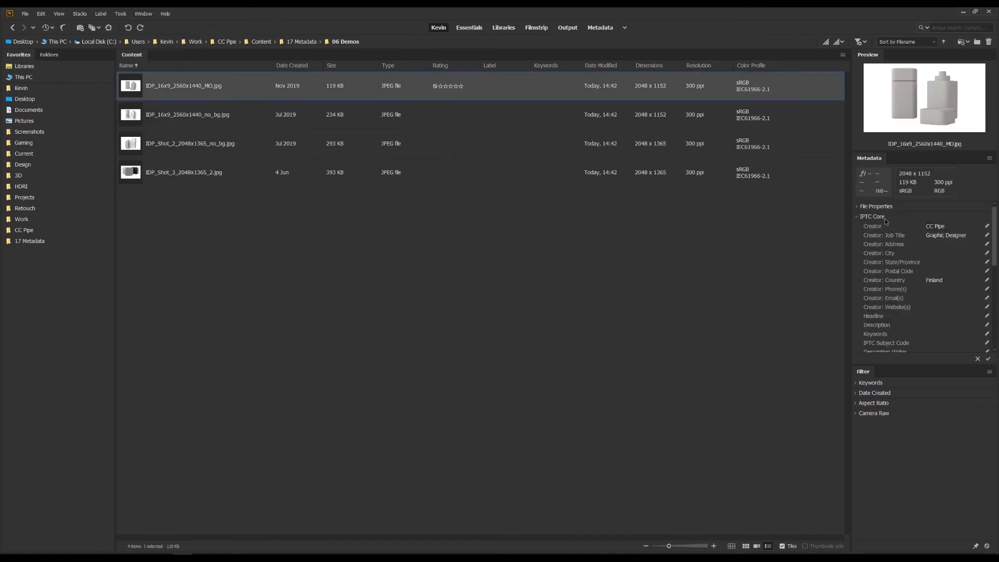
{"action": "left_click", "coordinate": [857, 218]}
{"action": "scroll", "coordinate": [931, 258], "scroll_direction": "down", "scroll_amount": 3}
{"action": "scroll", "coordinate": [930, 258], "scroll_direction": "up", "scroll_amount": 3}
{"action": "scroll", "coordinate": [939, 226], "scroll_direction": "down", "scroll_amount": 8}
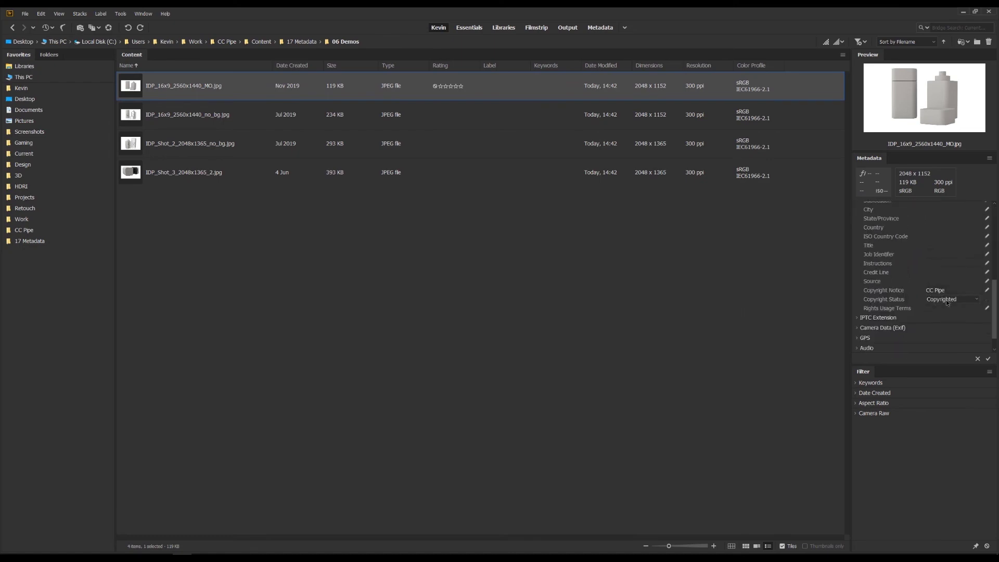
{"action": "scroll", "coordinate": [948, 299], "scroll_direction": "up", "scroll_amount": 3}
{"action": "scroll", "coordinate": [947, 300], "scroll_direction": "up", "scroll_amount": 3}
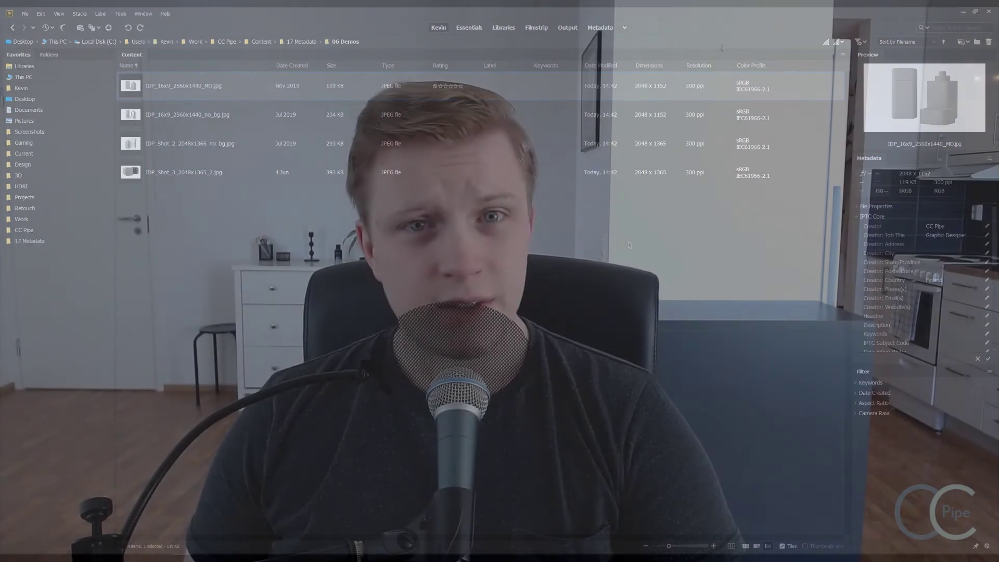